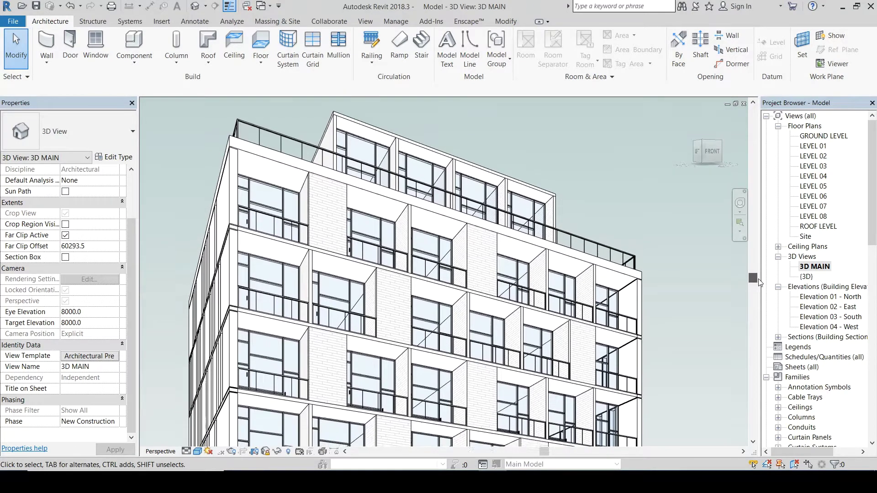
Look over the building in the 3D view, then open the Elevation 03 - South view.
drag(761, 286, 762, 289)
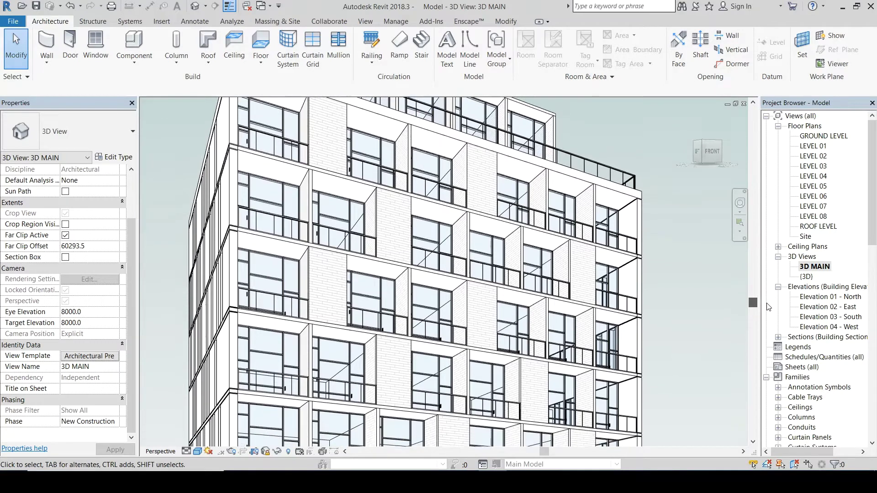
drag(767, 316, 767, 366)
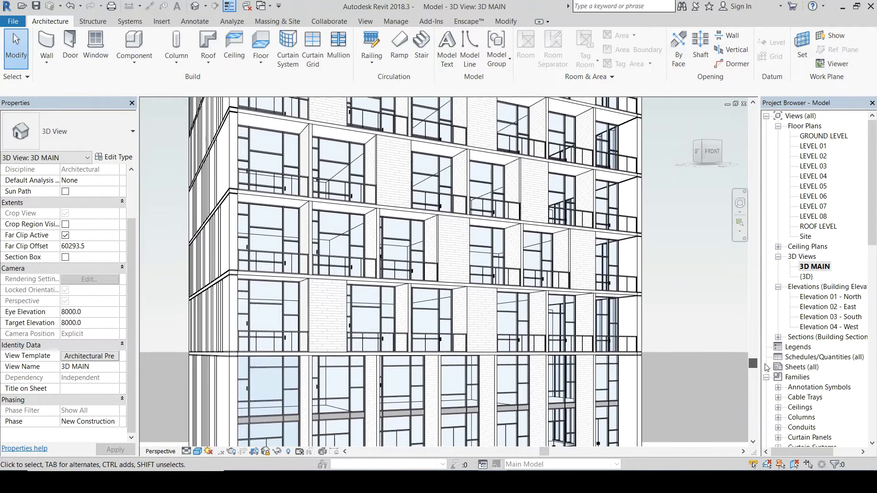
double_click(834, 316)
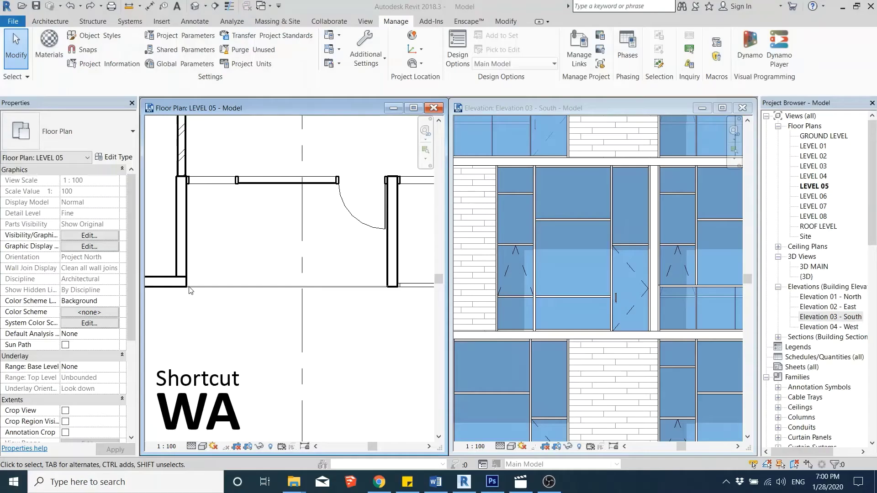
Draw a 3800 mm Glass Balustrade curtain wall across the Level 05 opening and select it in the elevation.
key(w)
key(a)
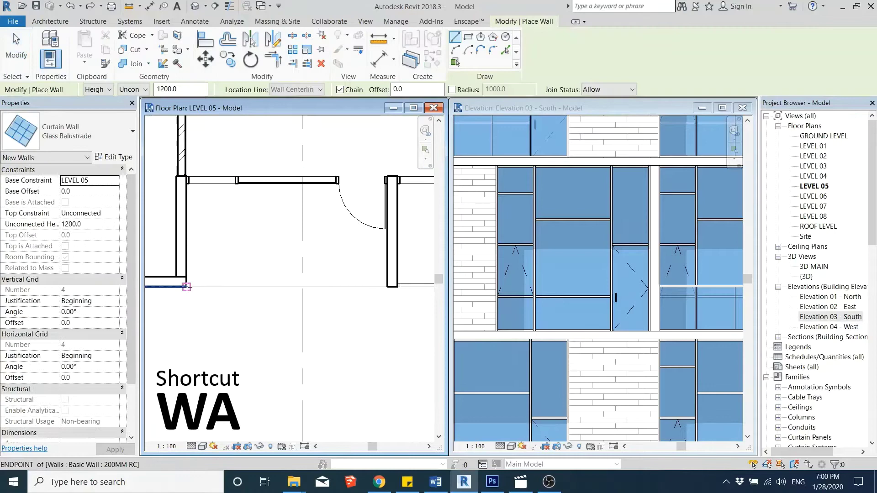
click(187, 282)
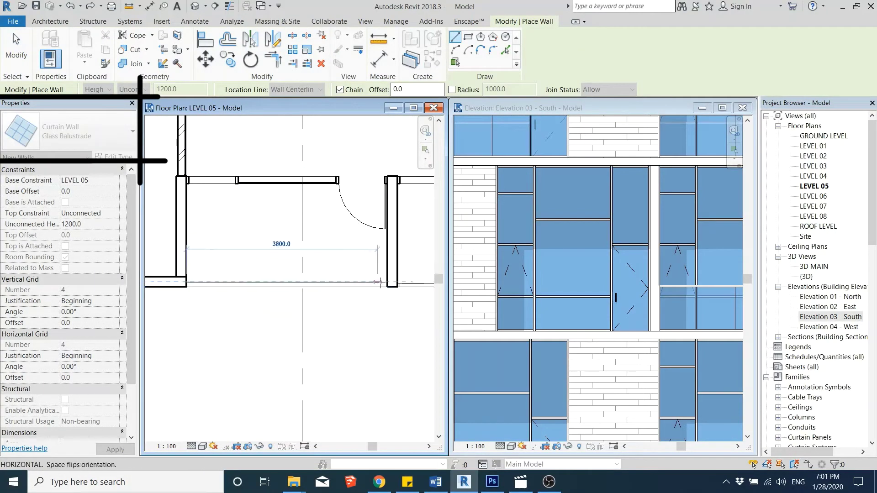
click(387, 281)
key(Escape)
key(Escape)
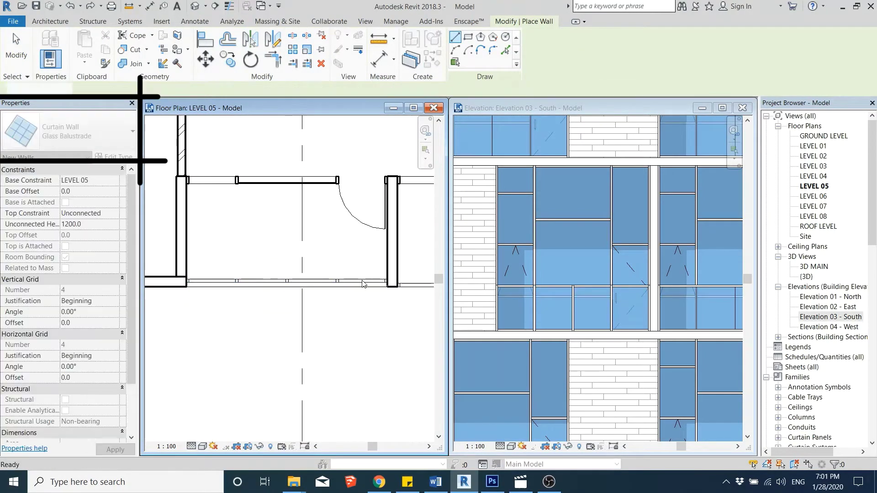
click(547, 284)
click(548, 285)
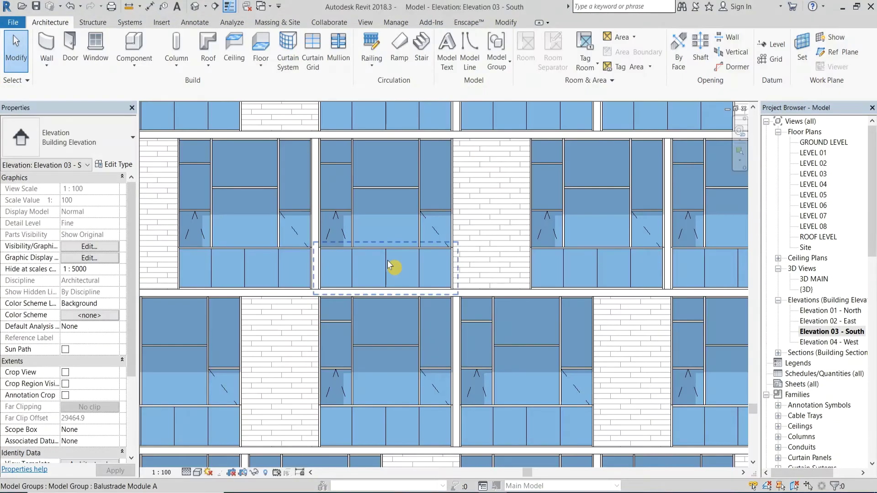
Select one Facade Glass balustrade panel and show its type's Identity Data parameters.
key(Tab)
key(Tab)
key(Tab)
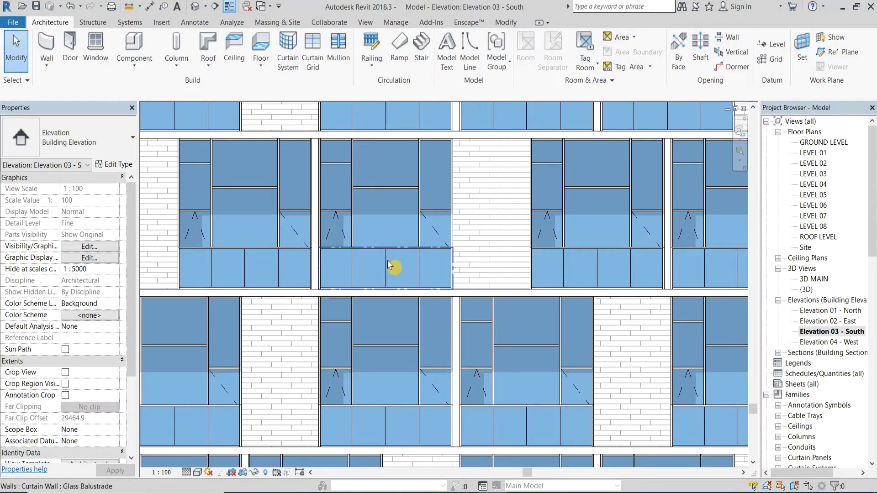
click(387, 262)
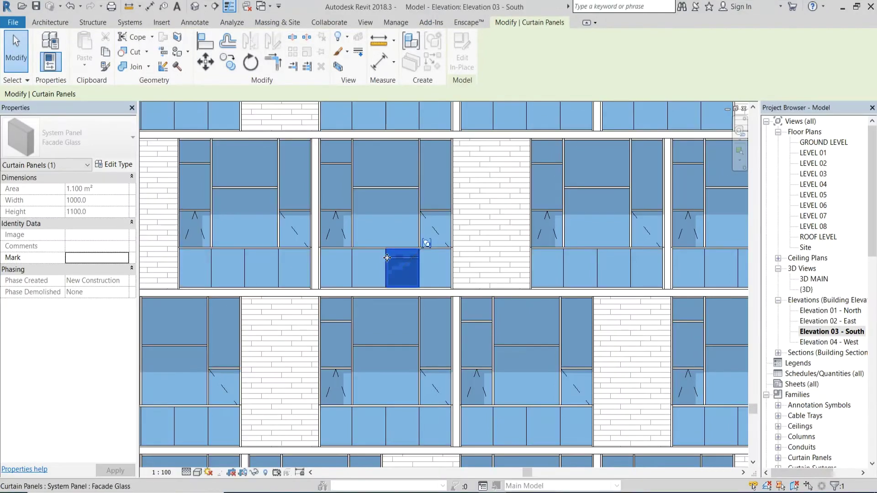
click(121, 163)
drag(383, 204, 383, 302)
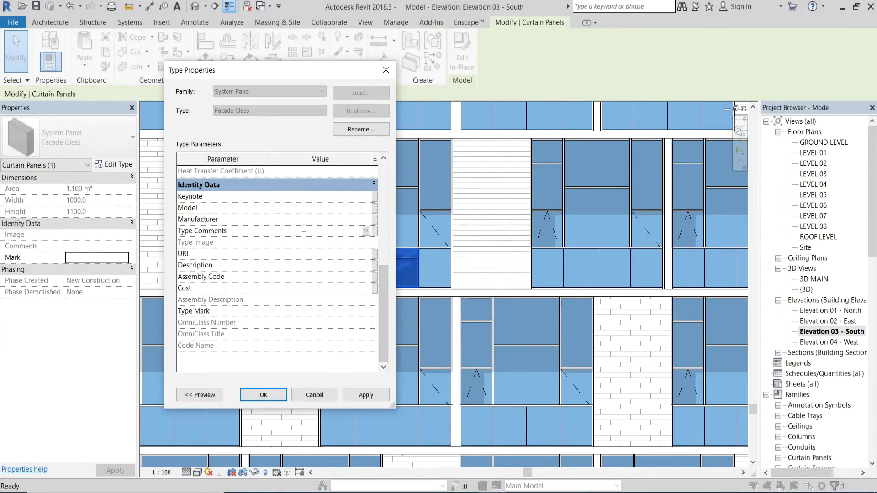
Set the Facade Glass panel type's Type Comments to 'Balustrade'.
text(Balus)
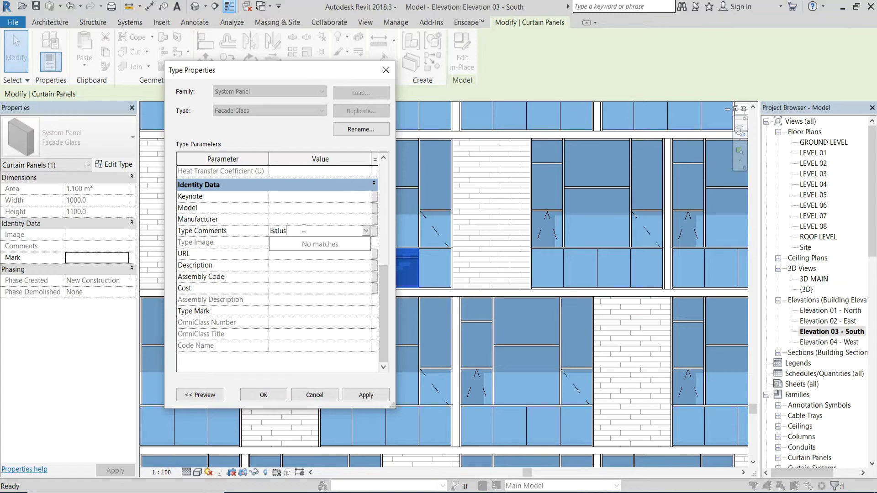
text(trade)
drag(304, 228, 269, 231)
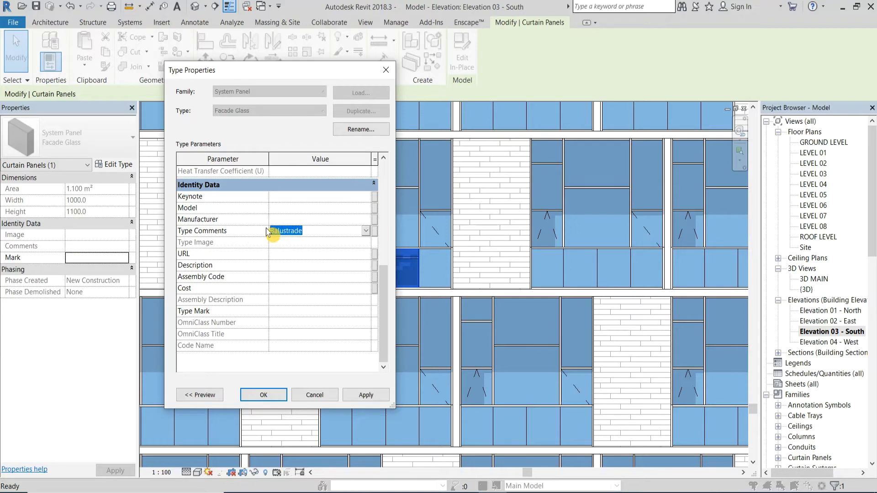
click(268, 395)
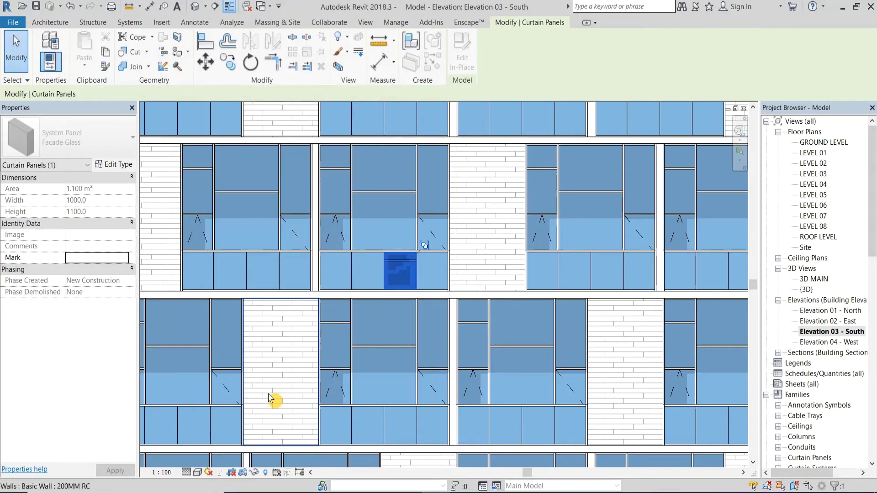
key(Escape)
Open the Filters editor from the Architectural Elevation view template's V/G overrides.
drag(133, 289, 130, 391)
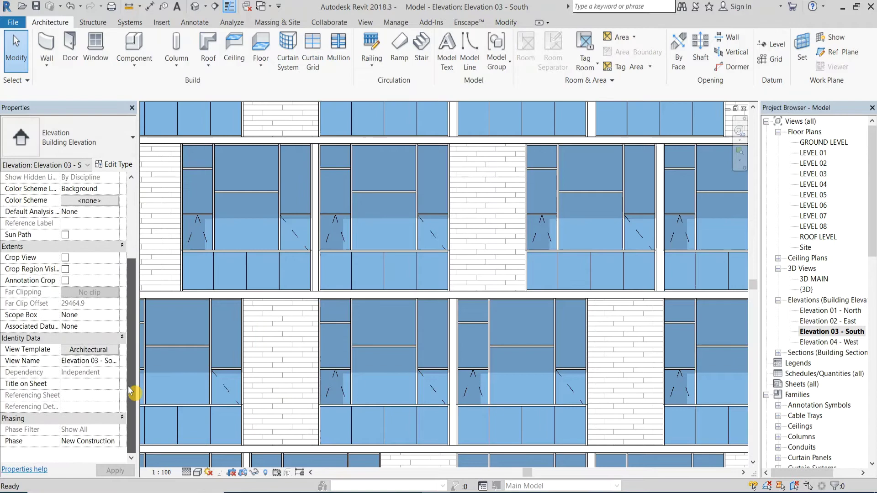
click(102, 352)
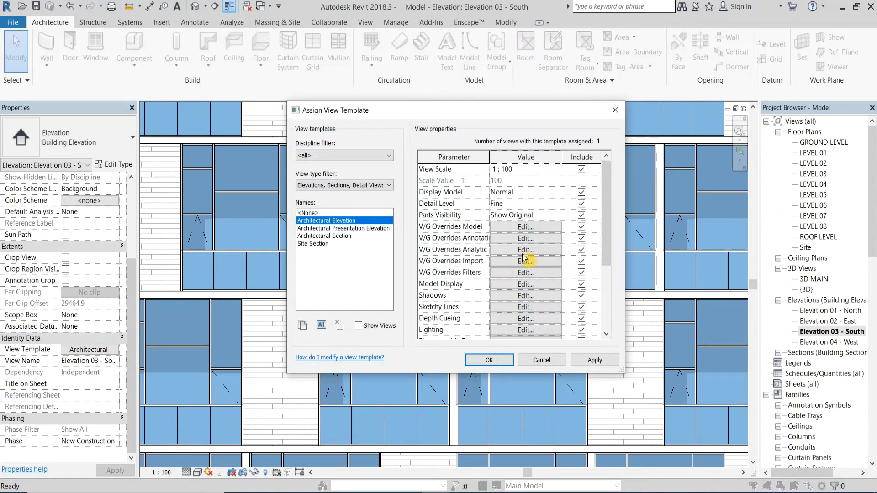
click(525, 272)
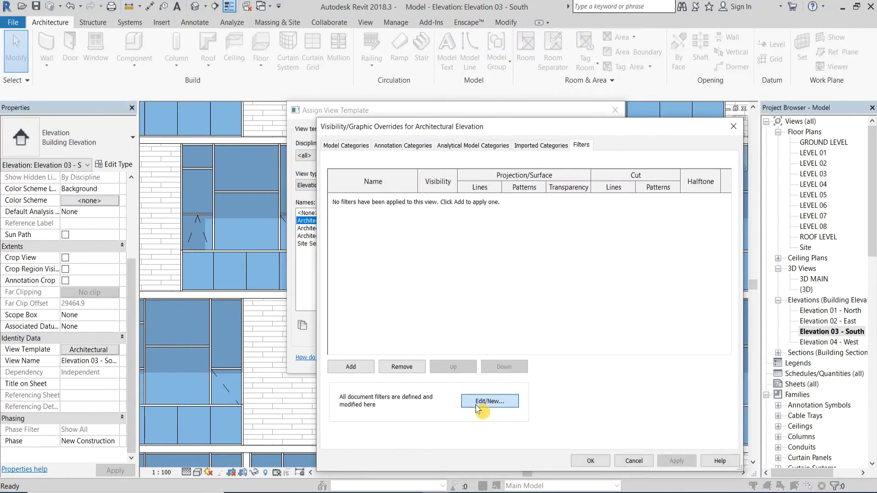
click(478, 402)
Create a new rule-based filter named 'Balustrade Opacity'.
click(366, 370)
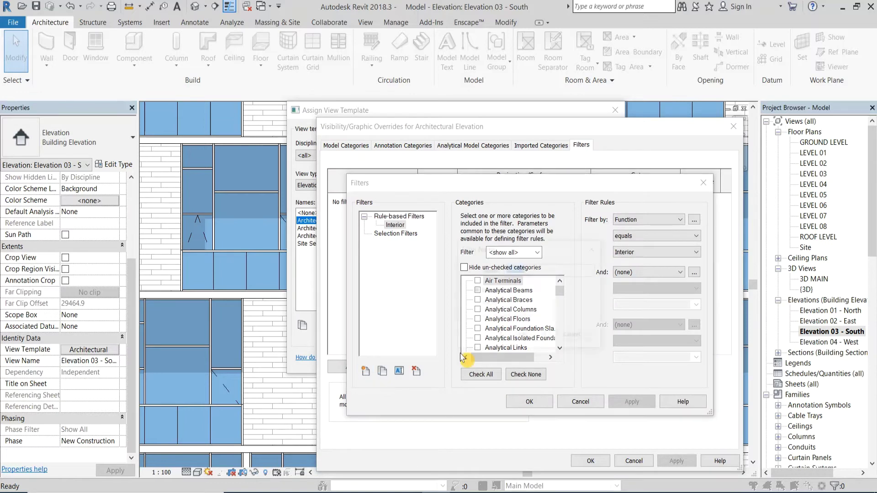
text(Balustrade Opacity)
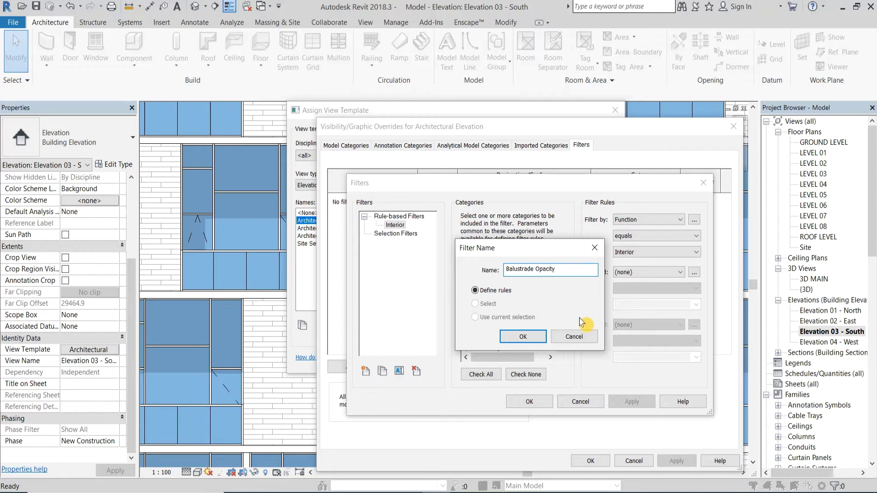
click(525, 337)
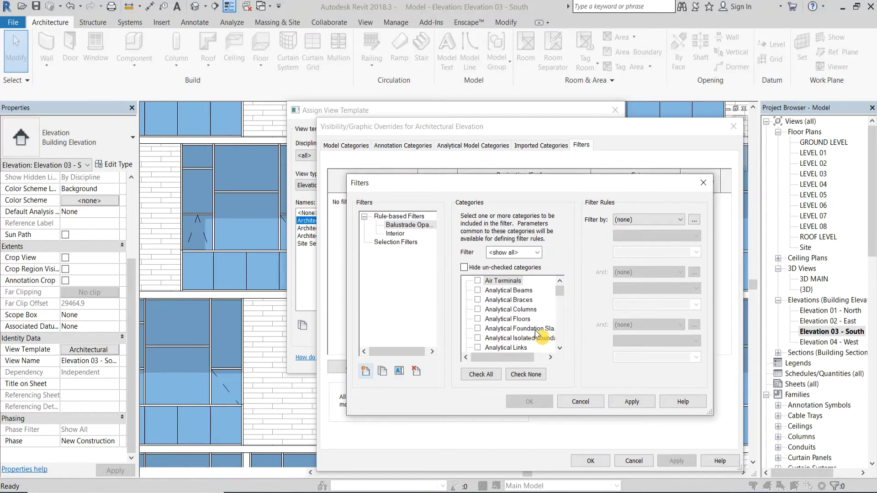
Limit the filter to Curtain Panels with the rule Type Comments equals 'Balustrade'.
scroll(535, 338, down, 7)
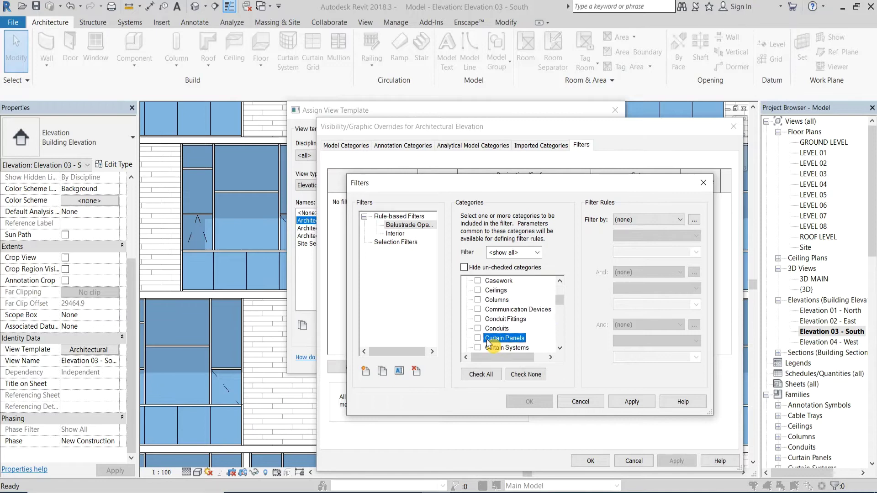
click(651, 219)
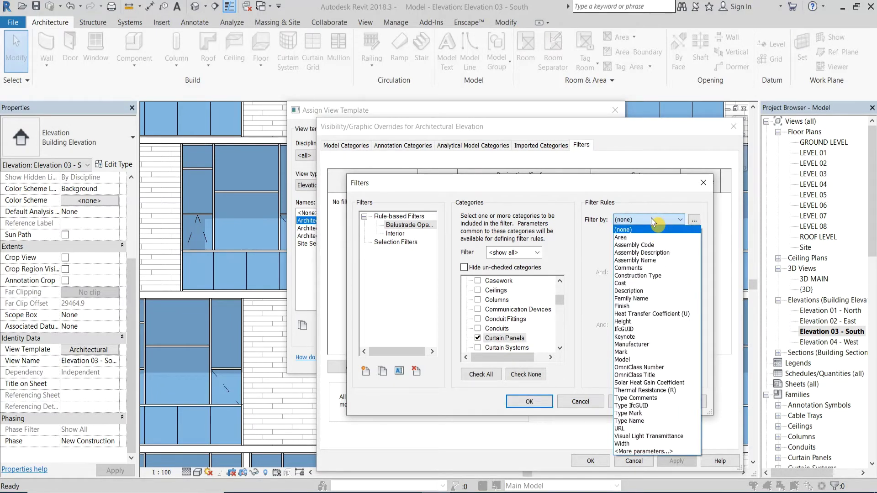
key(t)
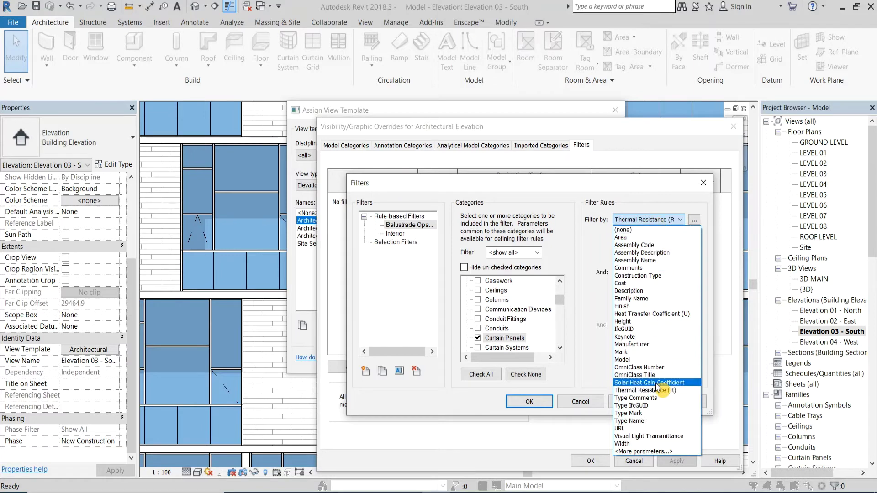
click(657, 398)
click(662, 252)
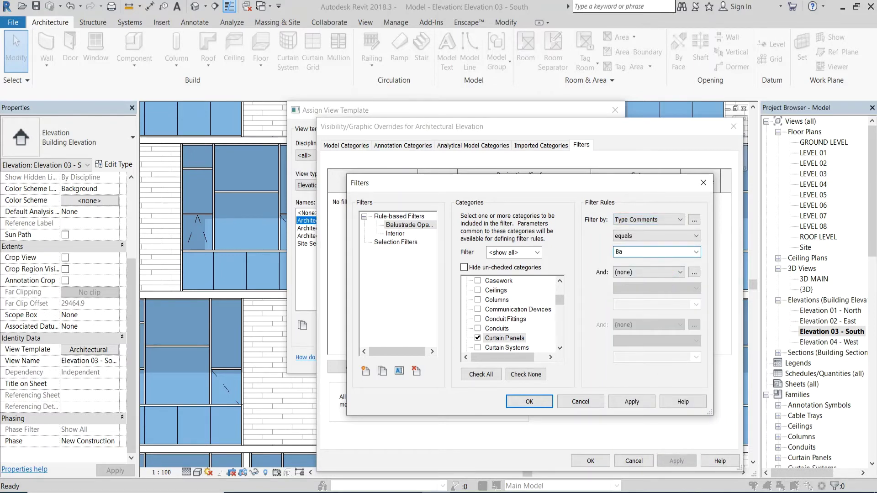
text(Balustrade)
click(542, 402)
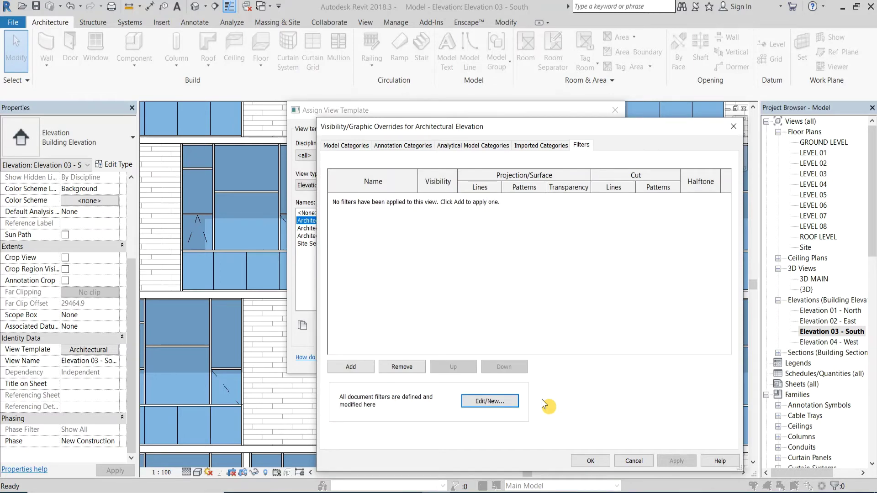
Add the Balustrade Opacity filter to the Architectural Elevation template with surface transparency 30.
click(363, 367)
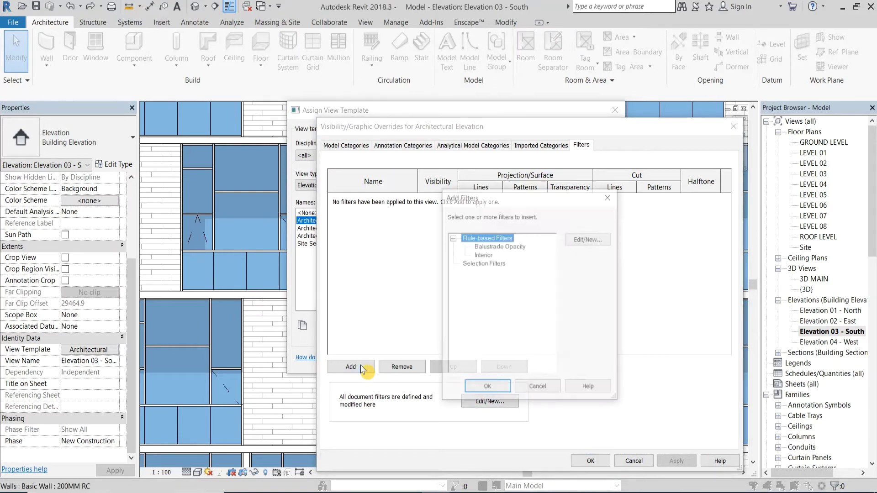
double_click(522, 248)
click(569, 199)
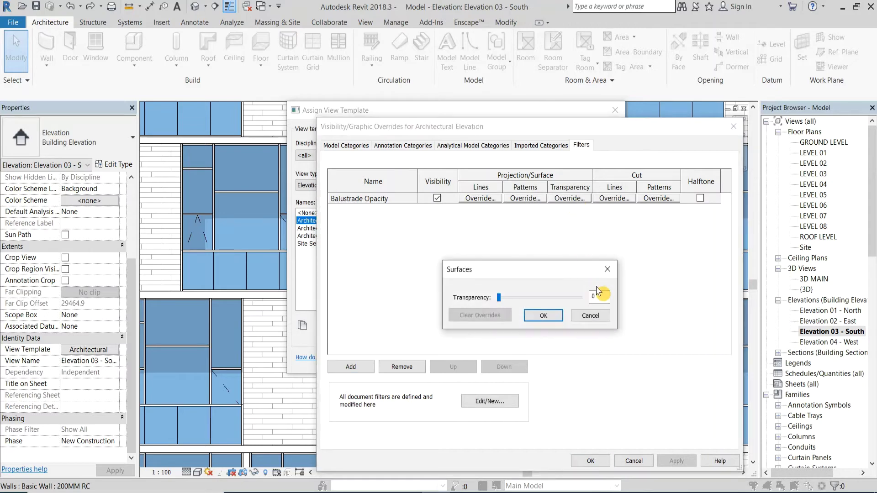
drag(597, 292, 578, 298)
text(3)
click(555, 314)
click(591, 460)
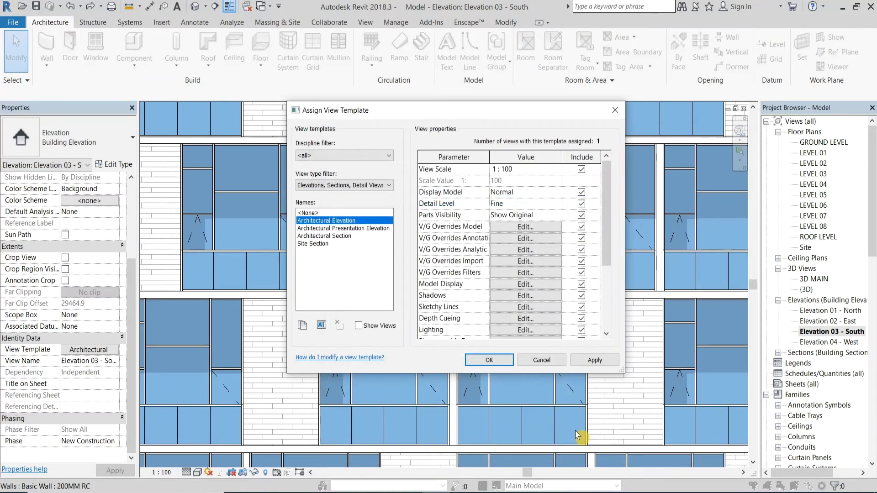
click(500, 363)
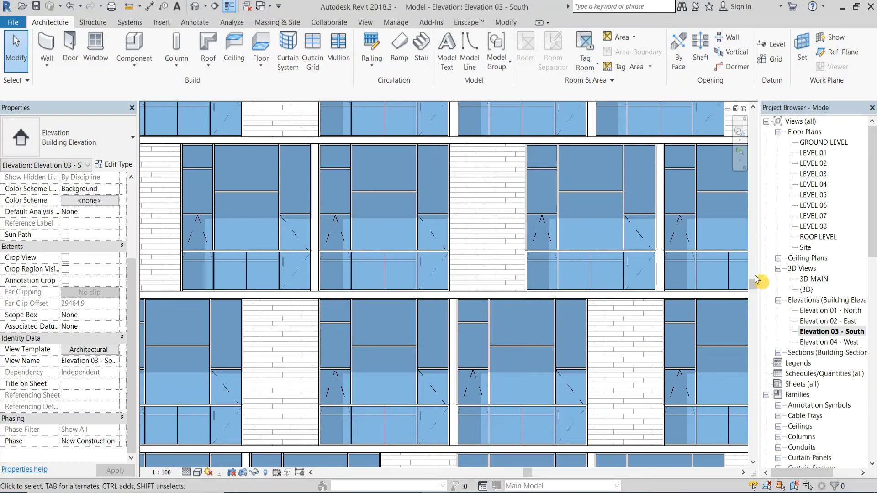
Scroll the south elevation to bring the second bay's lower glass panels into view.
drag(754, 281, 762, 385)
Assign the four lower panels a new 'Transparent Glass' type duplicated from Facade Glass.
click(354, 256)
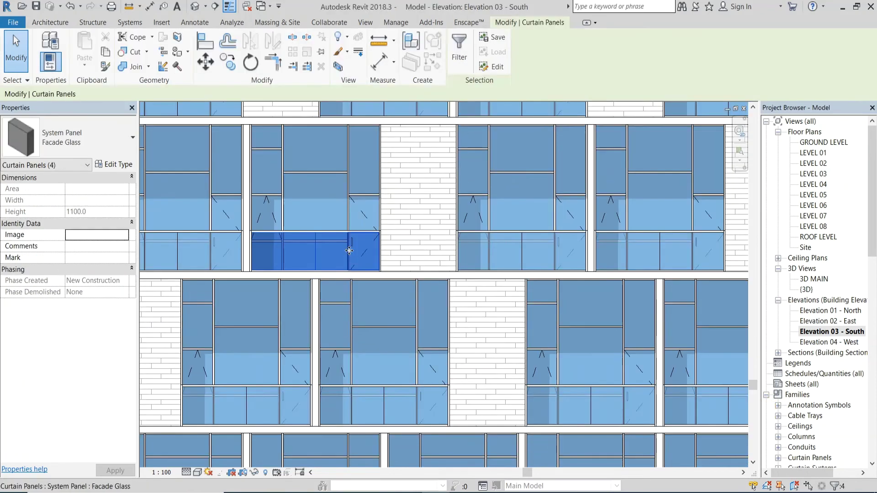
click(112, 166)
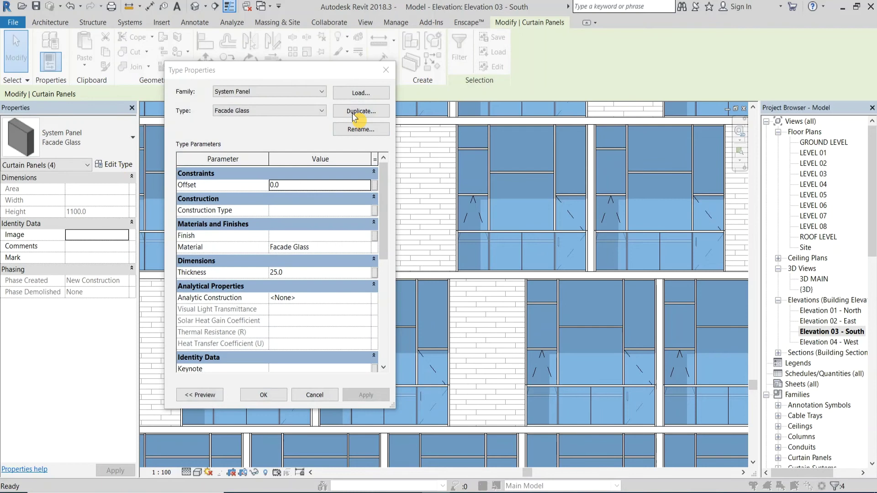
click(361, 111)
text(Transparent Glass)
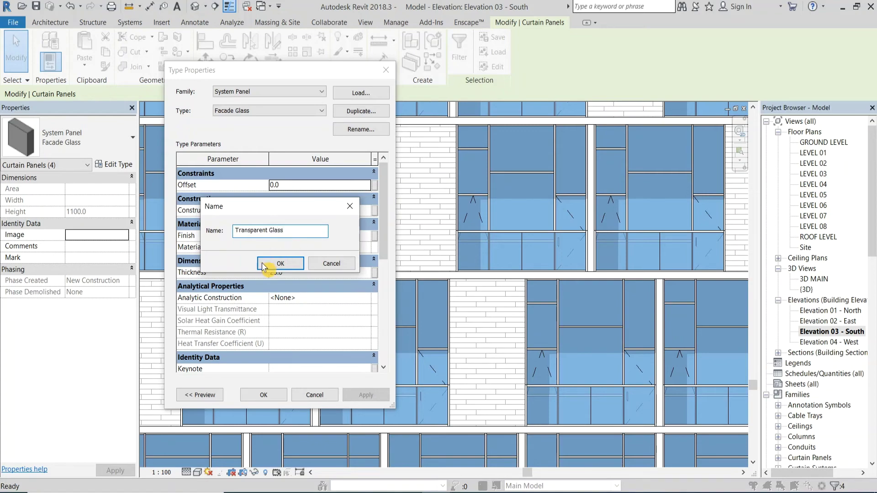
click(274, 263)
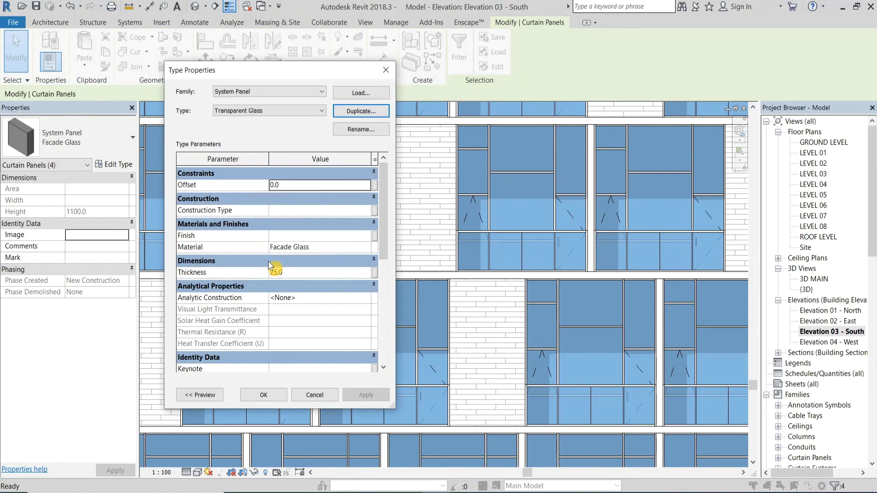
click(269, 394)
key(Escape)
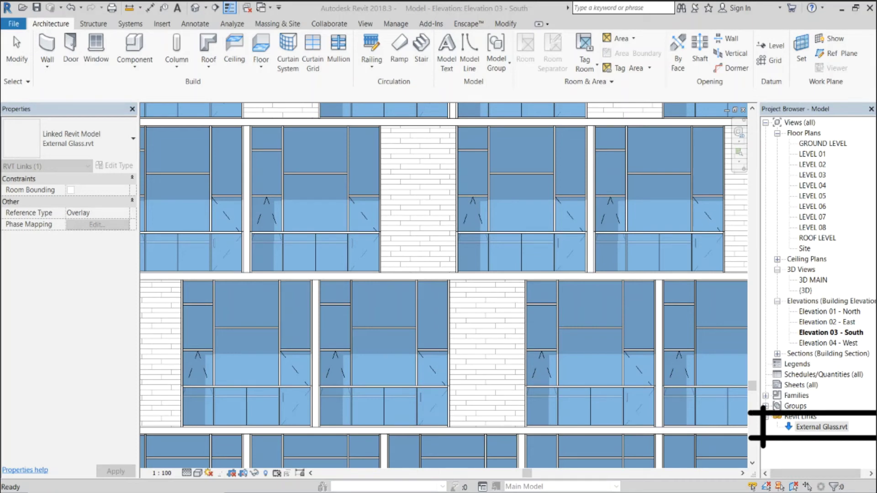
click(331, 252)
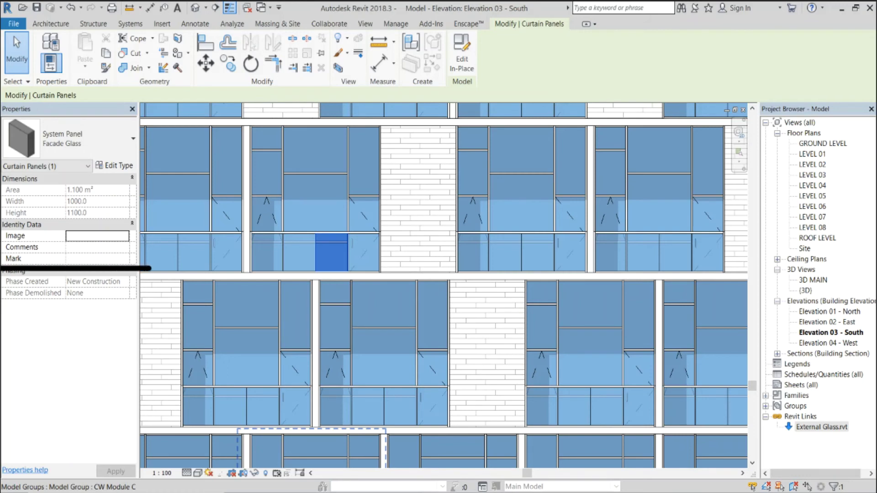
mouse_move(140, 279)
mouse_down()
mouse_move(140, 248)
mouse_move(94, 222)
mouse_move(0, 223)
mouse_up()
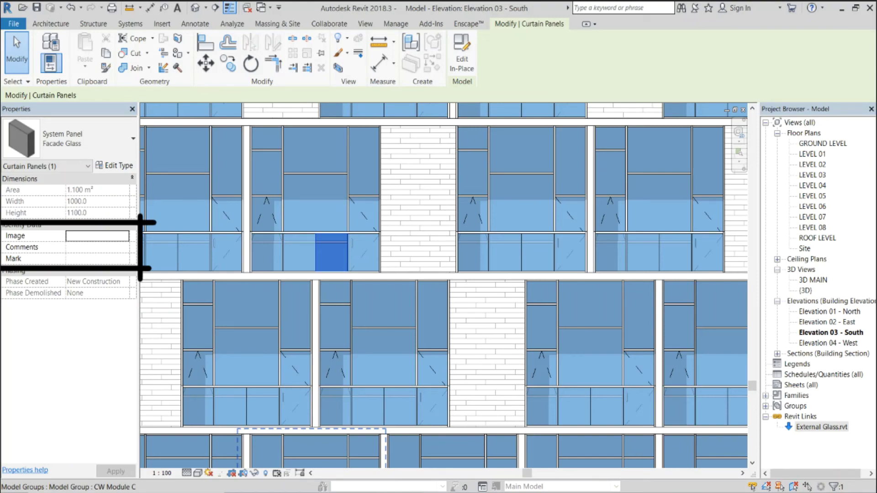